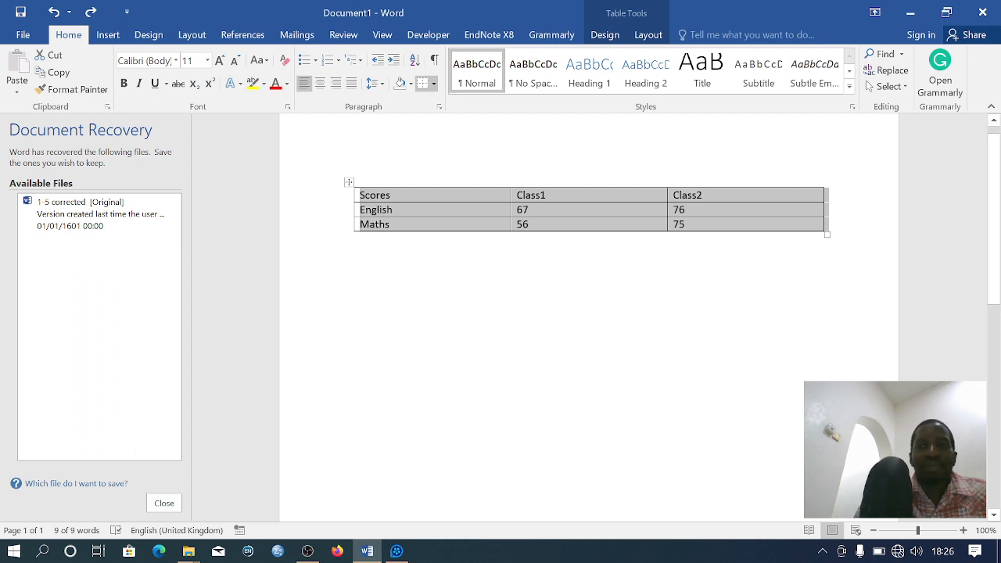
Insert a Microsoft Graph Chart object based on the whole scores table
{"action": "left_click", "coordinate": [716, 289]}
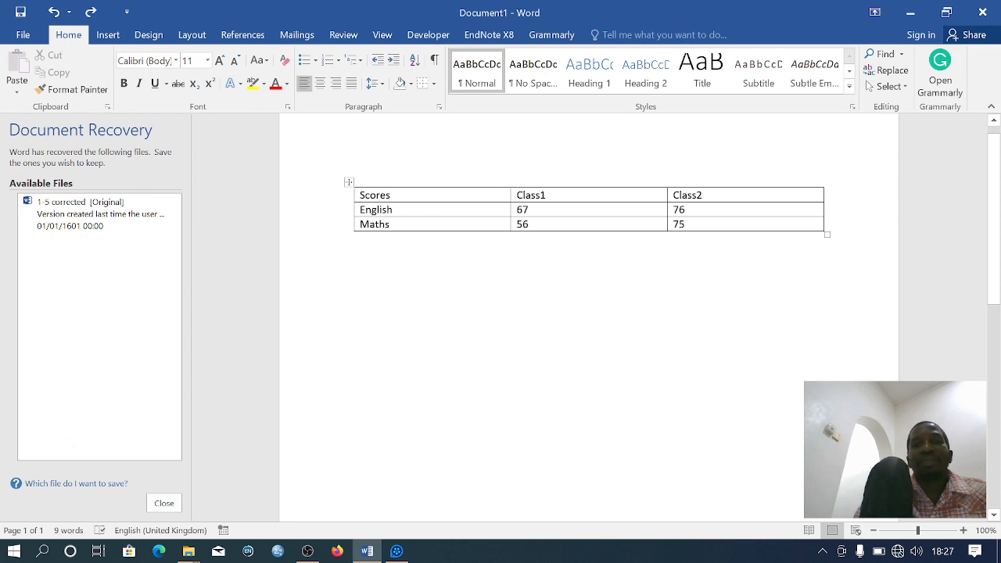
{"action": "left_click", "coordinate": [349, 183]}
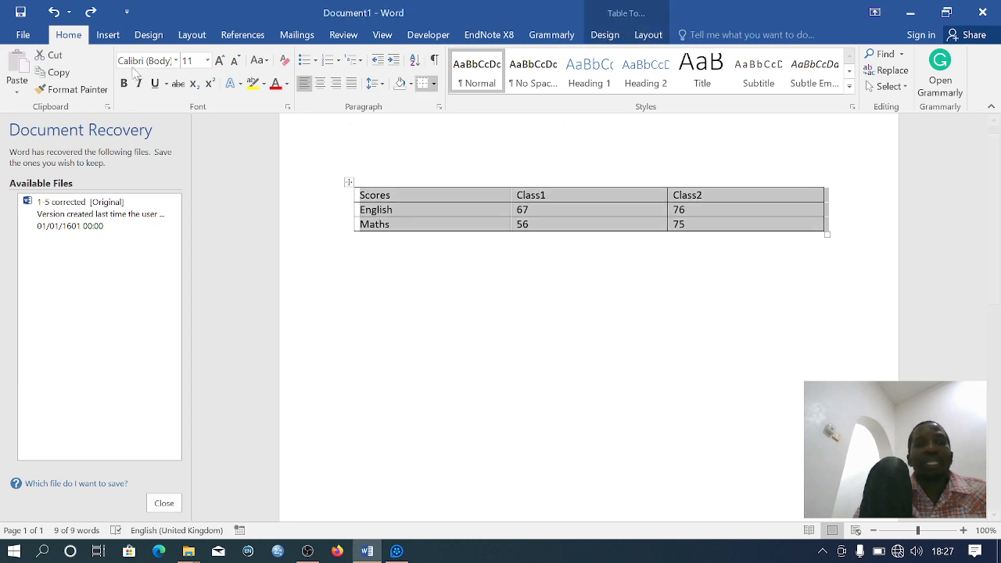
{"action": "left_click", "coordinate": [108, 35]}
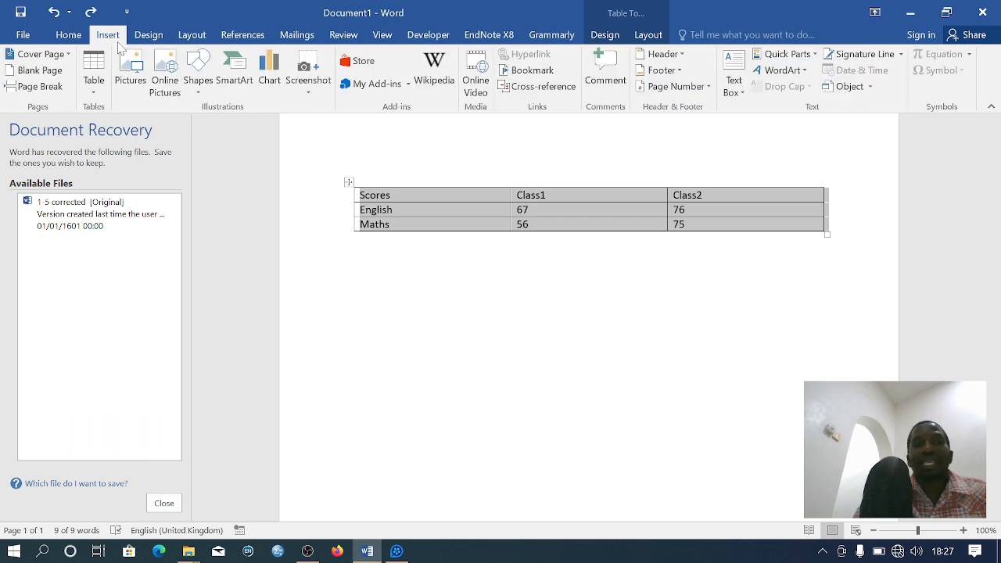
{"action": "left_click", "coordinate": [849, 86]}
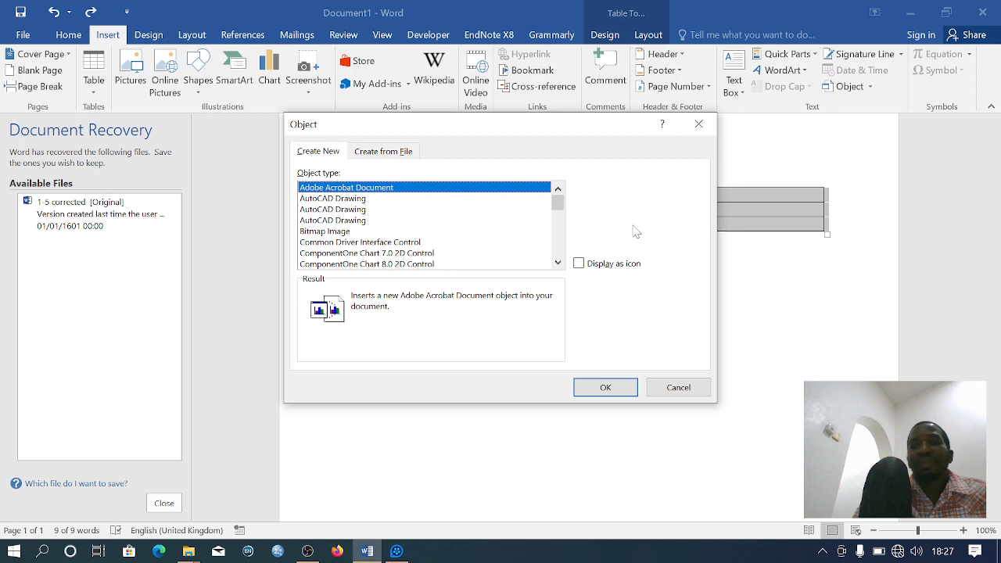
{"action": "left_click", "coordinate": [557, 263]}
{"action": "left_click", "coordinate": [558, 263]}
{"action": "left_click", "coordinate": [558, 262]}
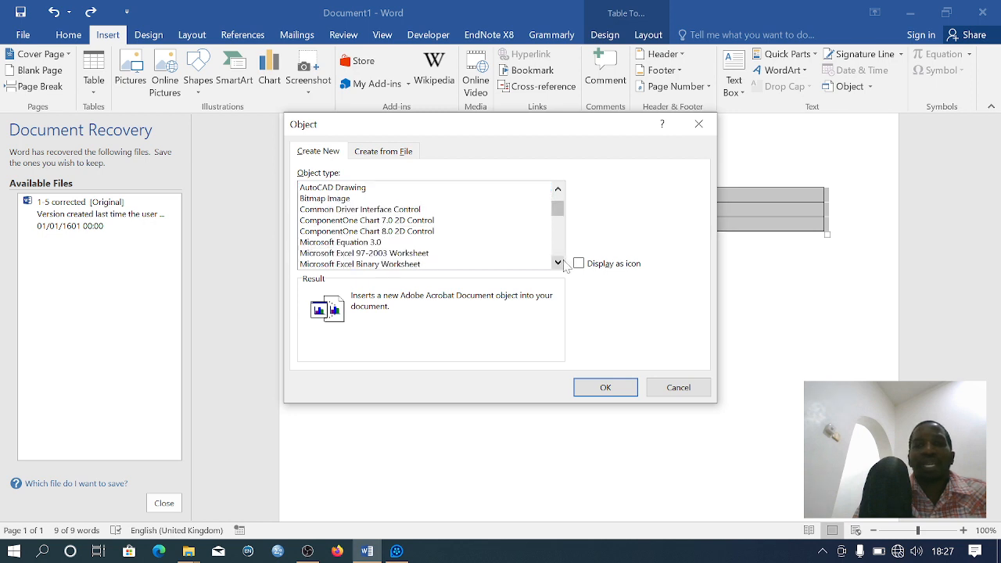
{"action": "left_click", "coordinate": [557, 262]}
{"action": "left_click", "coordinate": [558, 263]}
{"action": "left_click", "coordinate": [557, 263]}
{"action": "left_click", "coordinate": [558, 263]}
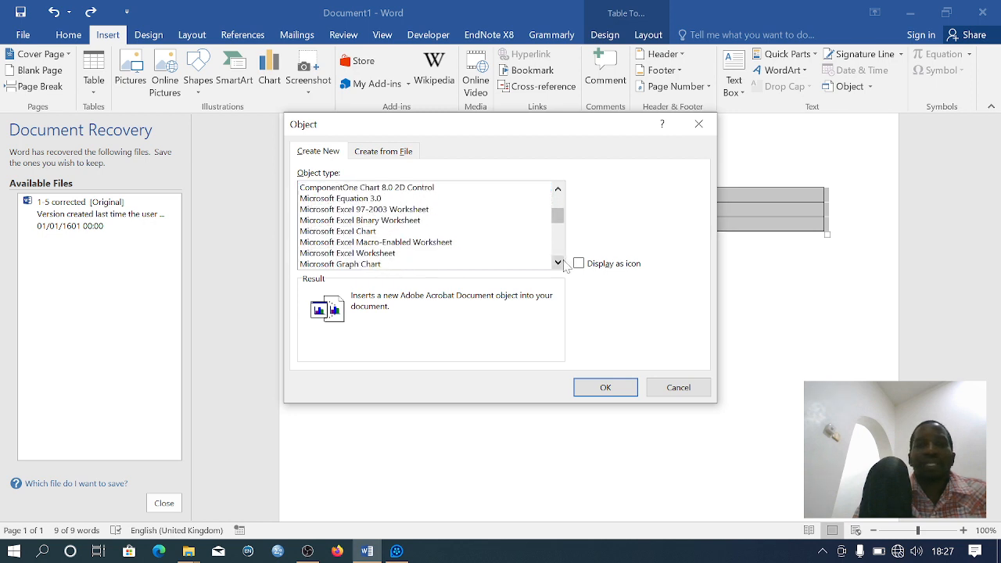
{"action": "left_click", "coordinate": [354, 265]}
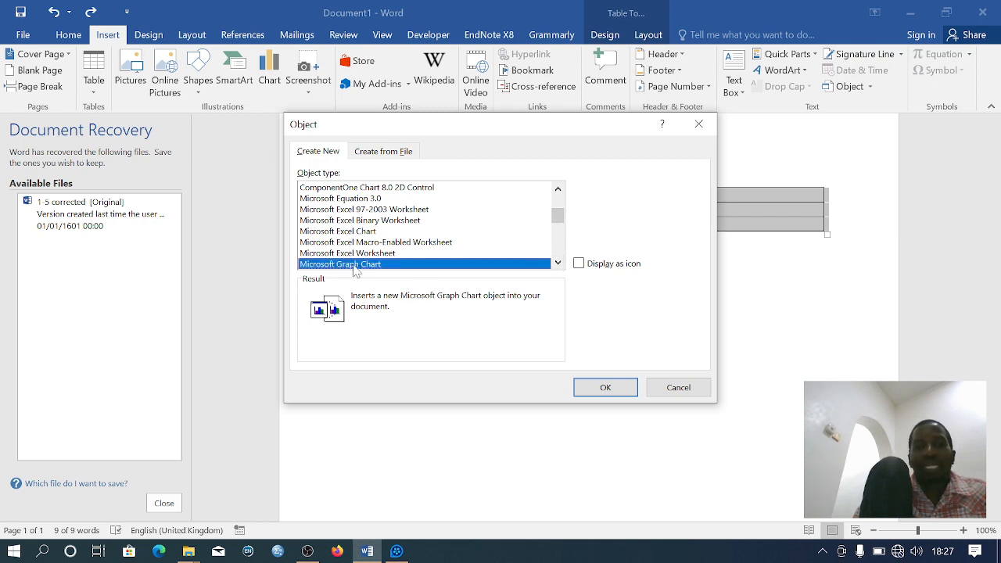
{"action": "left_click", "coordinate": [608, 388]}
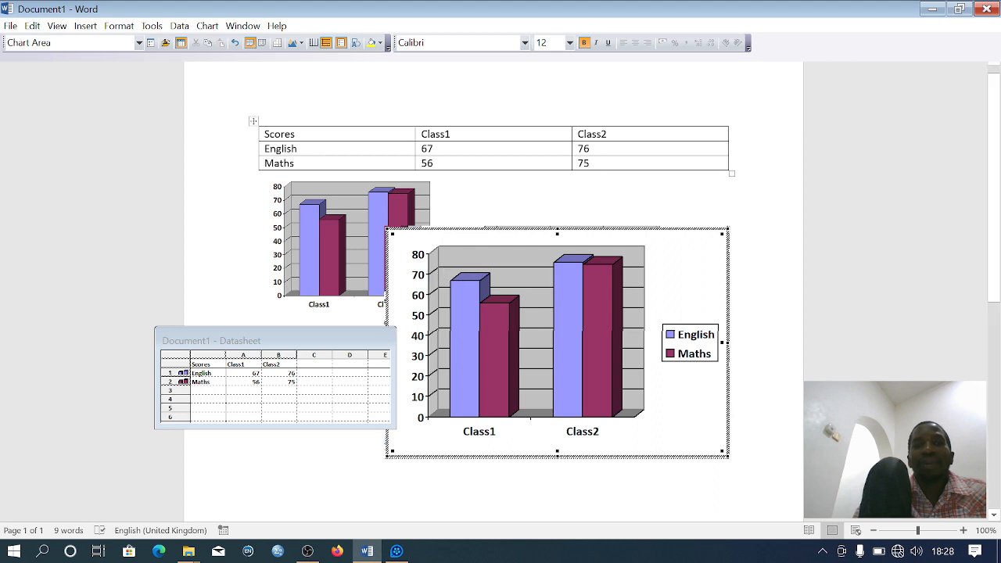
Try the pie, cylinder and XY scatter chart types on the scores chart
{"action": "left_click", "coordinate": [302, 43]}
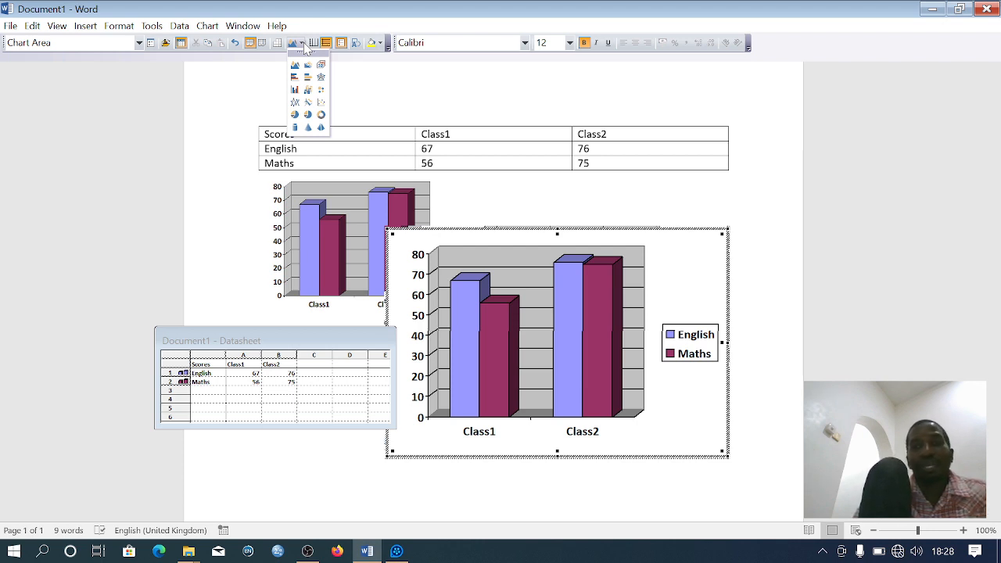
{"action": "left_click", "coordinate": [295, 114]}
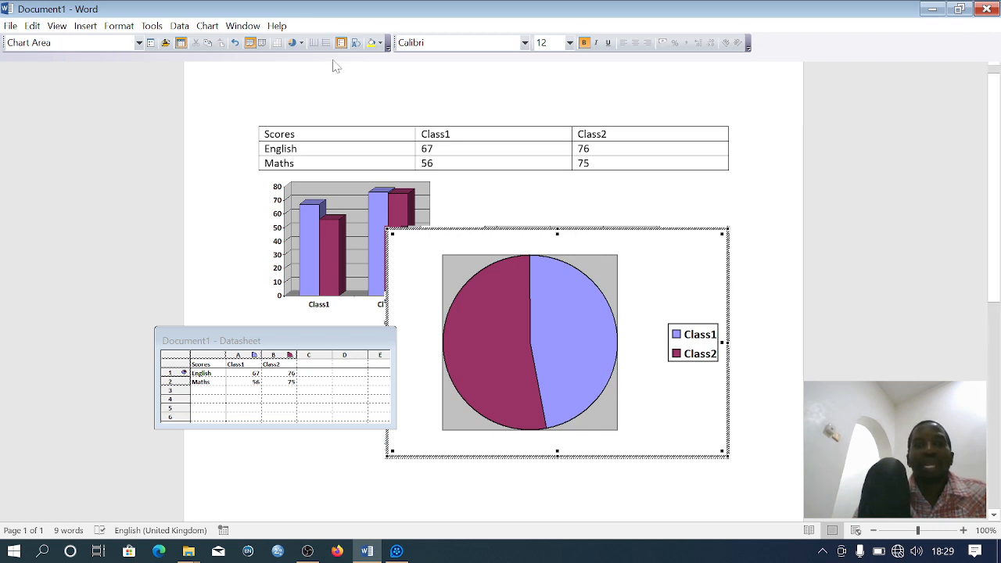
{"action": "left_click", "coordinate": [302, 45]}
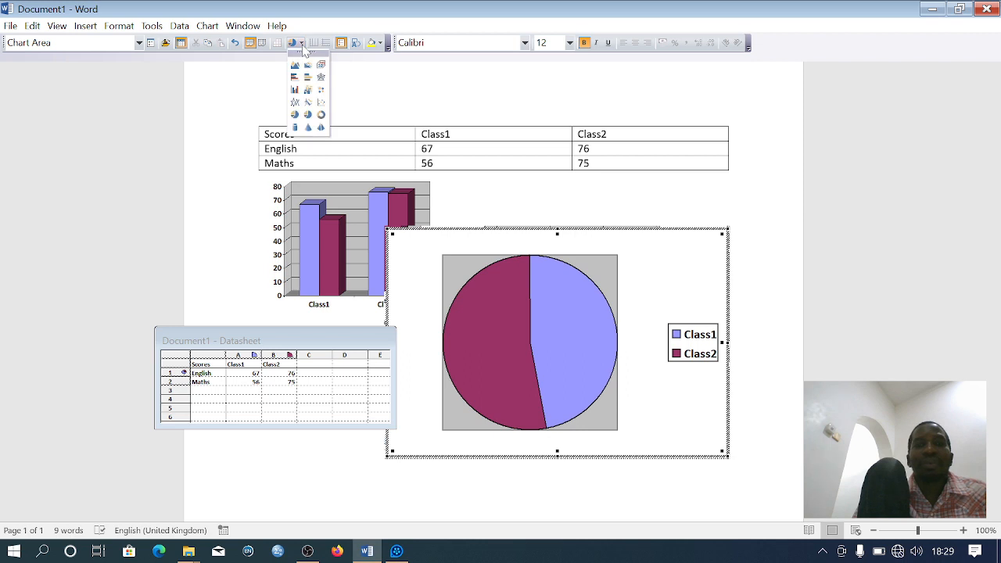
{"action": "left_click", "coordinate": [295, 127]}
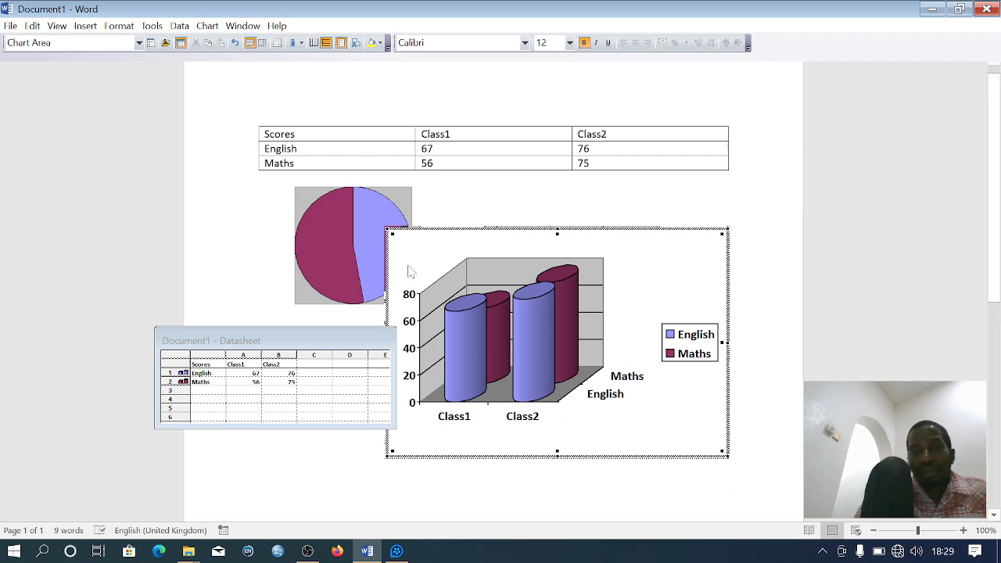
{"action": "left_click", "coordinate": [302, 43]}
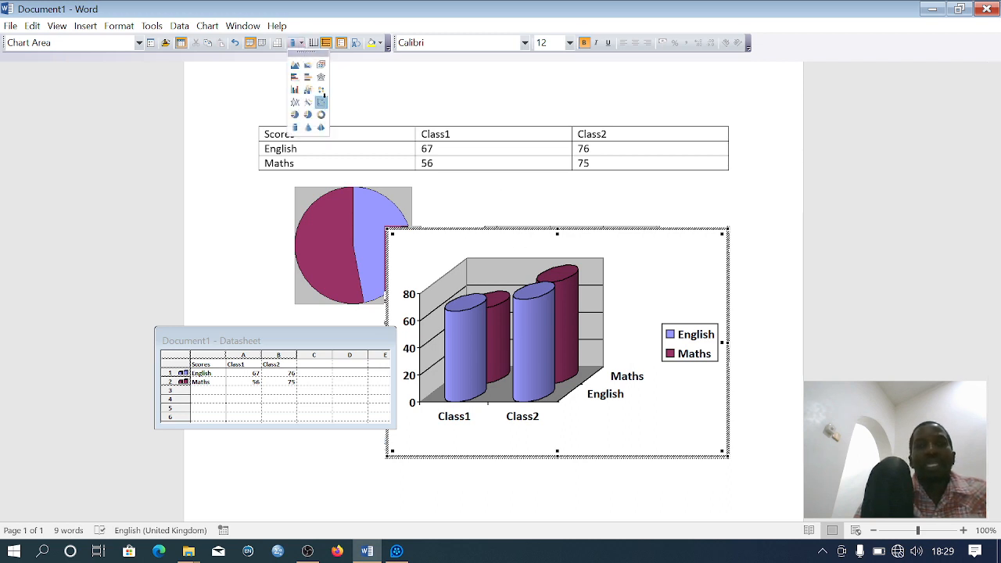
{"action": "left_click", "coordinate": [321, 102]}
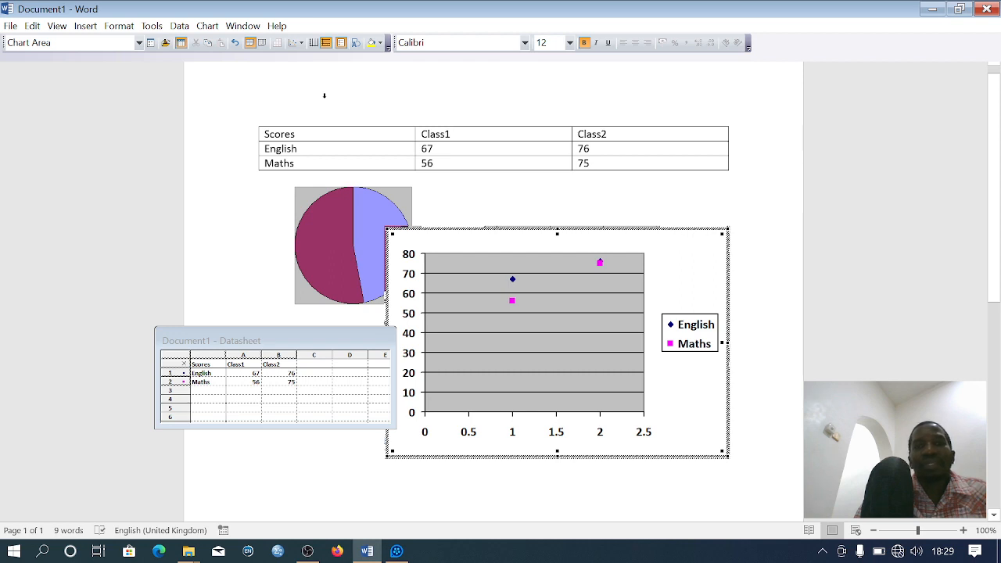
Change the scores chart to a 3-D pie chart and finish editing it
{"action": "left_click", "coordinate": [302, 44]}
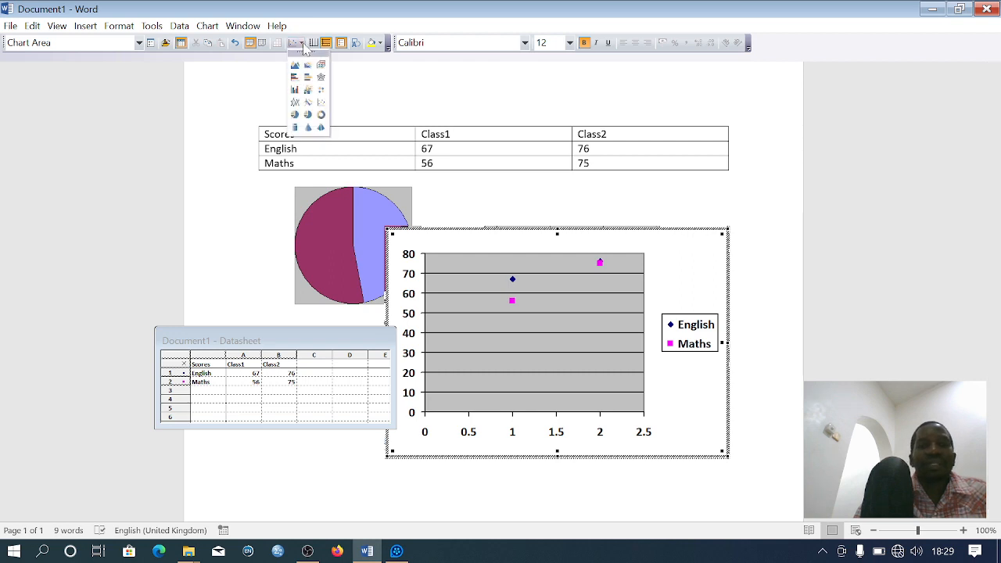
{"action": "left_click", "coordinate": [306, 110]}
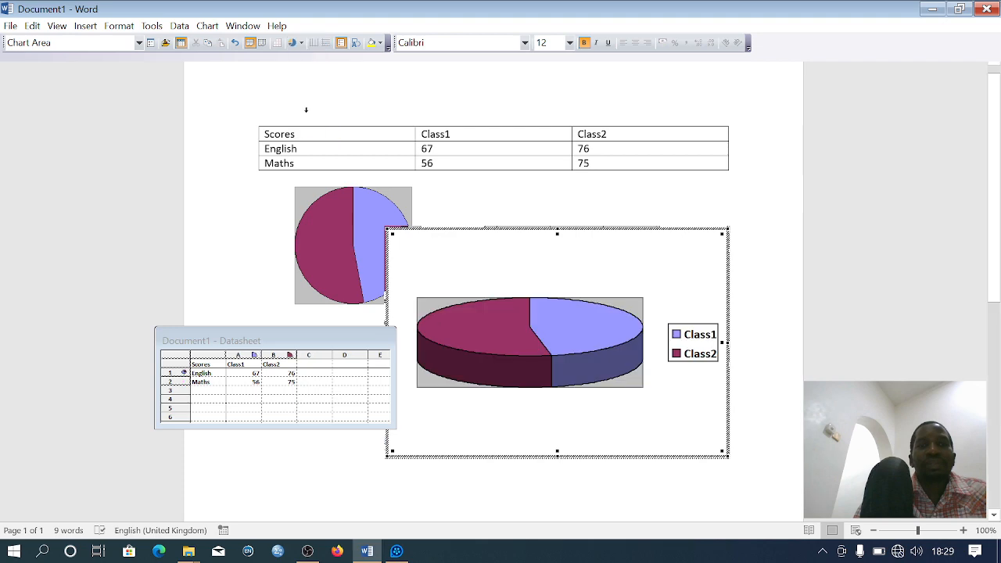
{"action": "left_click", "coordinate": [552, 194]}
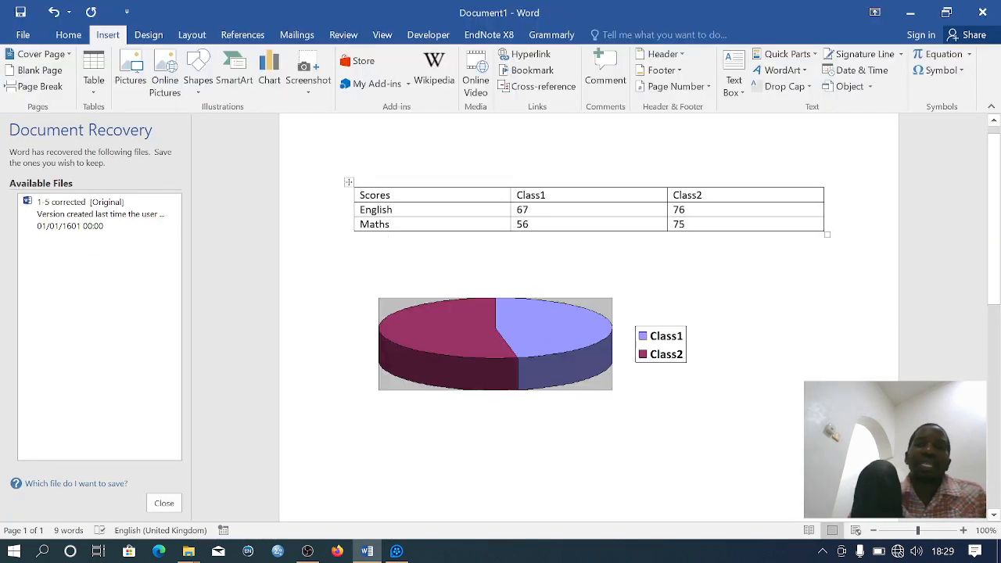
Insert a default Clustered Column chart below the pie chart and close its data sheet
{"action": "left_click", "coordinate": [602, 490]}
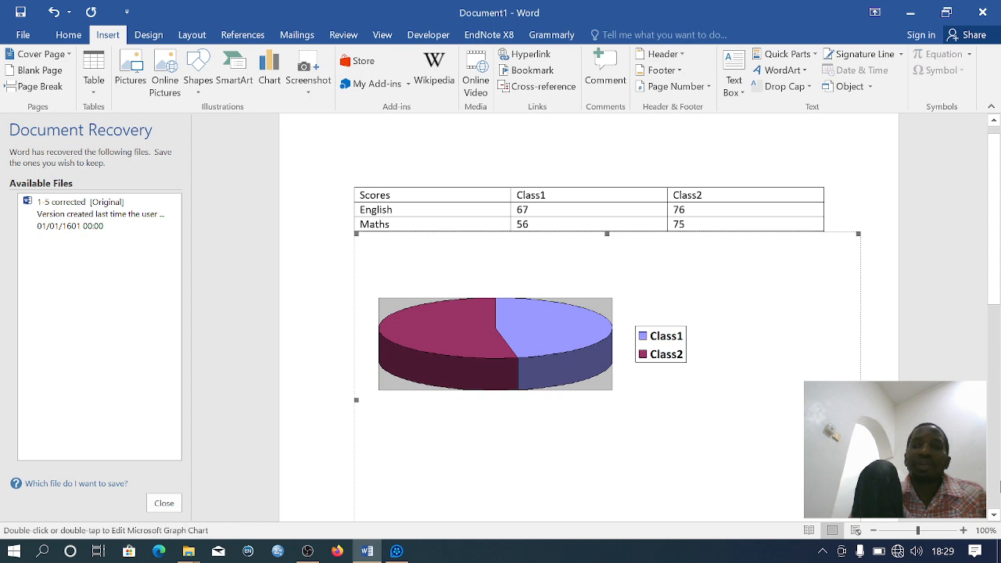
{"action": "left_click", "coordinate": [994, 514]}
{"action": "left_click", "coordinate": [994, 515]}
{"action": "left_click", "coordinate": [994, 515]}
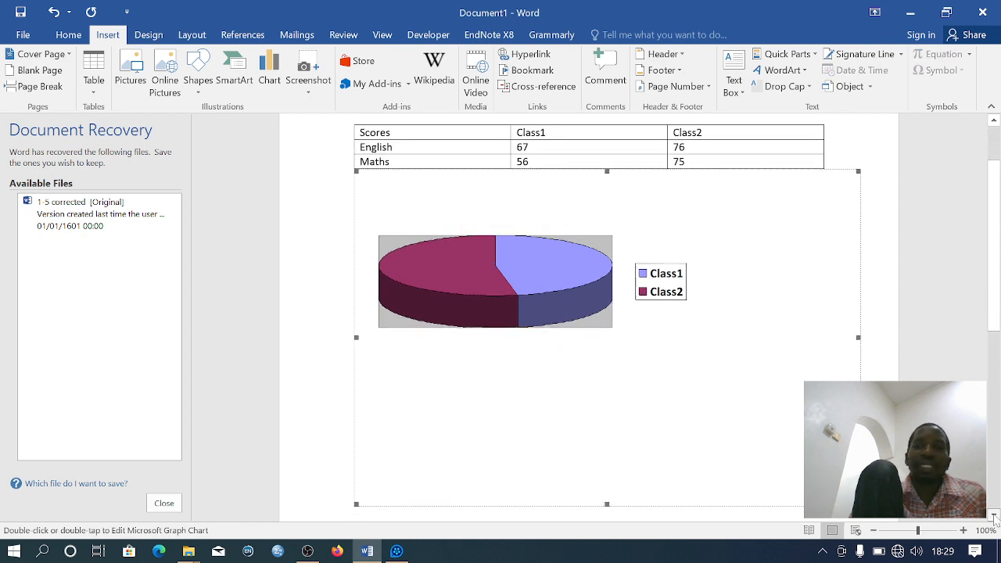
{"action": "left_click", "coordinate": [994, 515]}
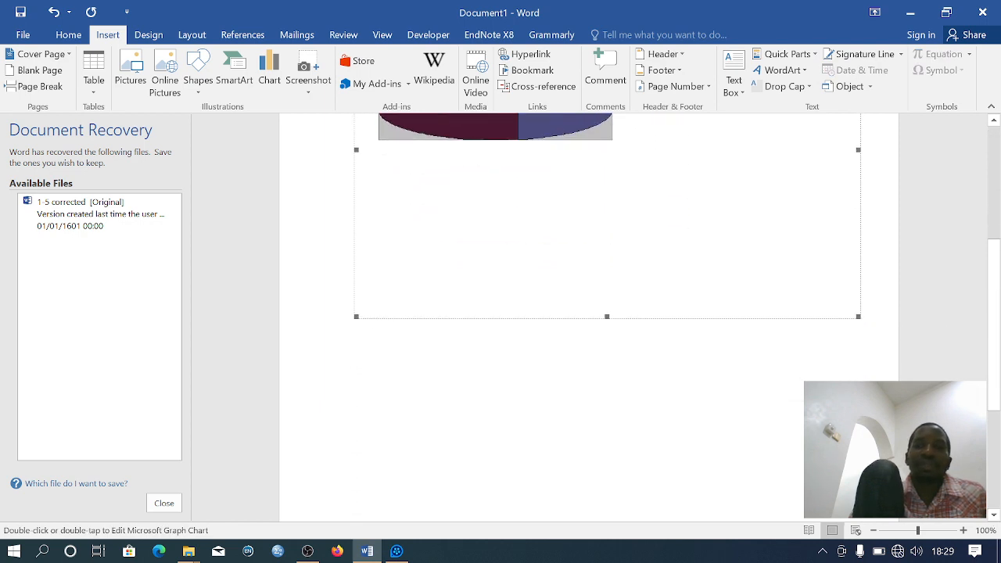
{"action": "left_click", "coordinate": [354, 359]}
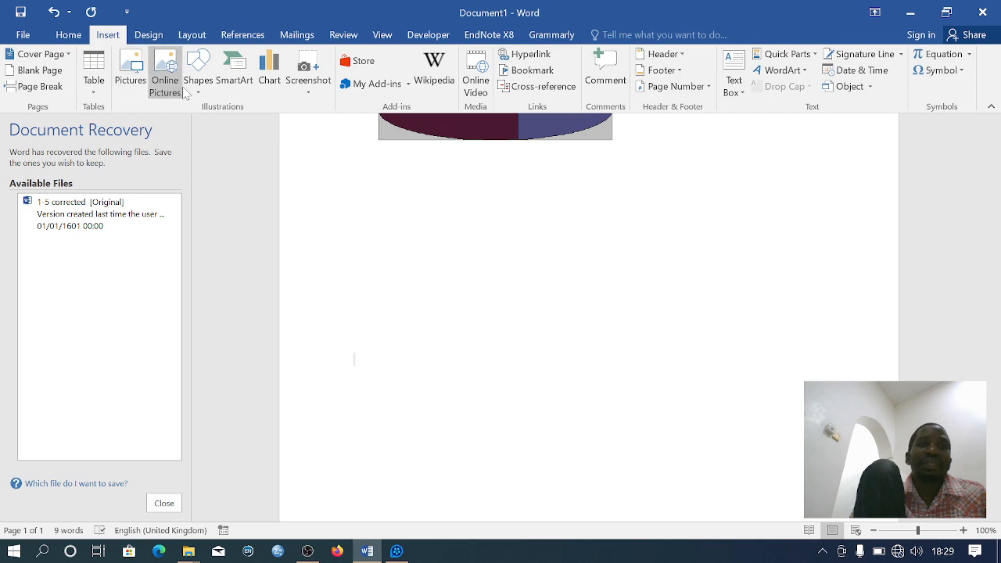
{"action": "left_click", "coordinate": [267, 82]}
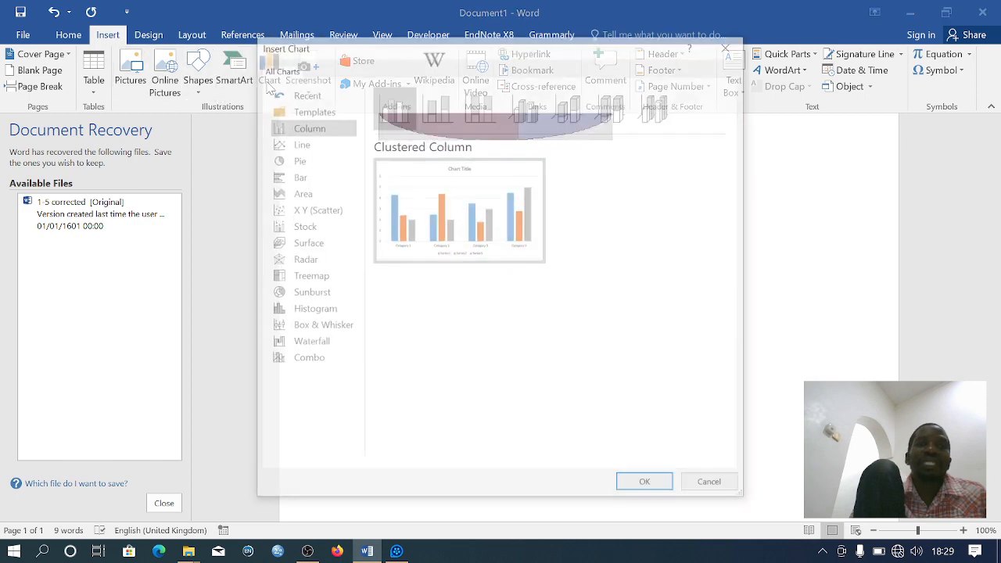
{"action": "left_click", "coordinate": [648, 486]}
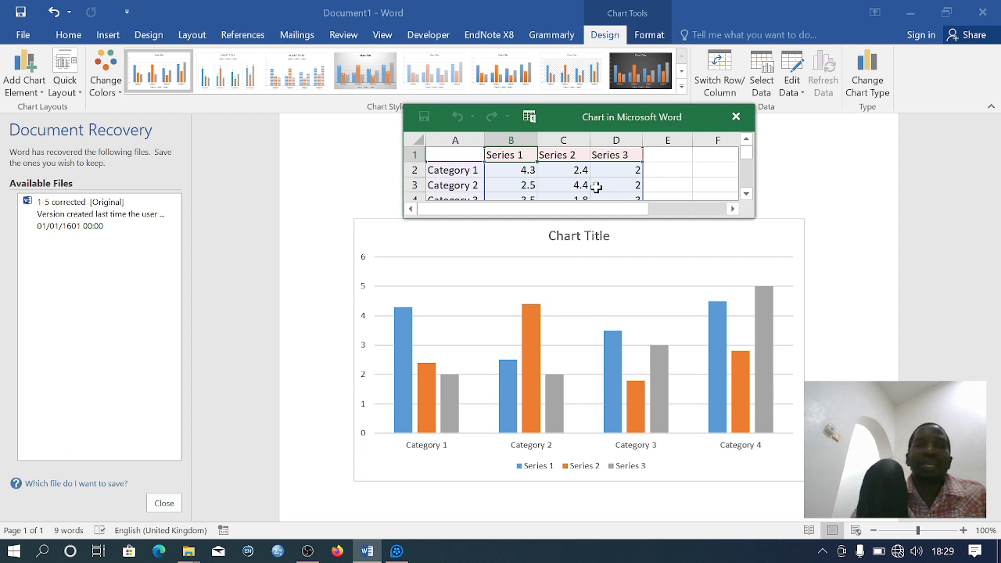
{"action": "left_click", "coordinate": [735, 116]}
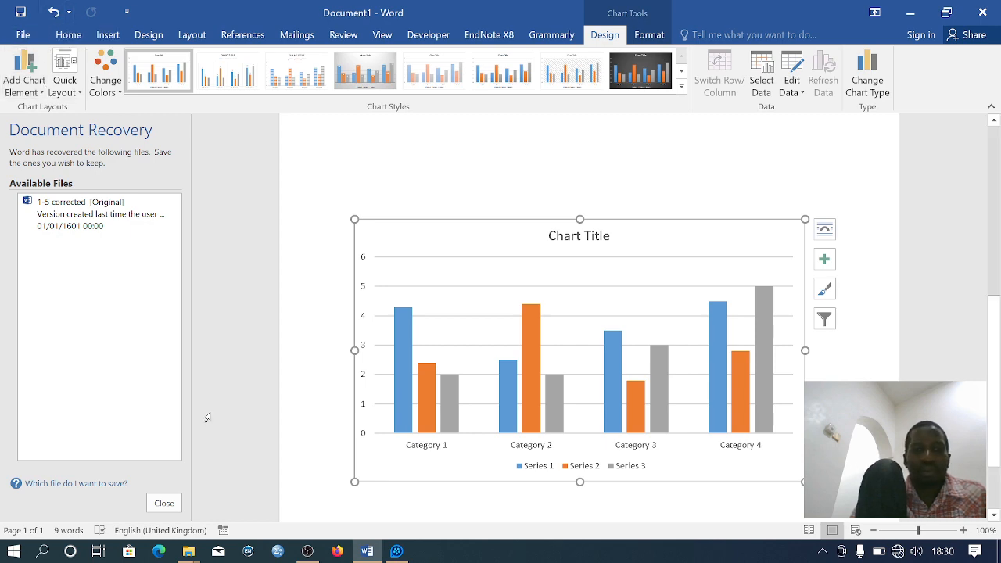
{"action": "left_click", "coordinate": [307, 550]}
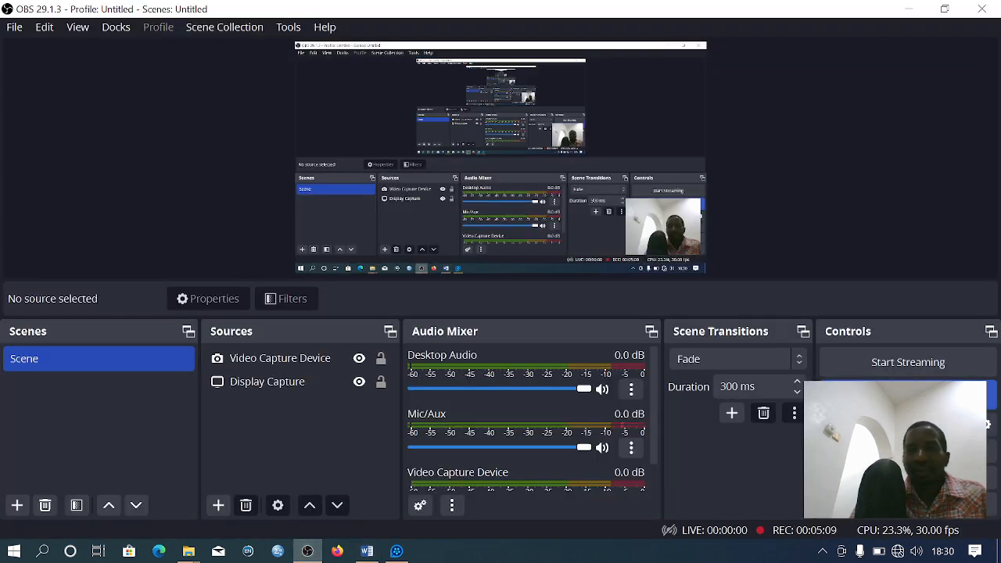